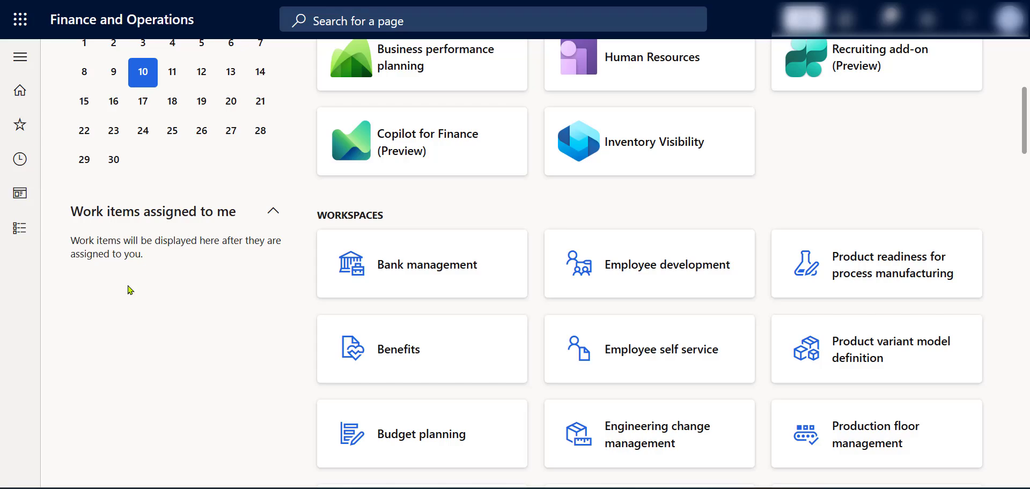
Open the General ledger workflows page from the General ledger module's setup pages.
{"action": "left_click", "coordinate": [18, 229]}
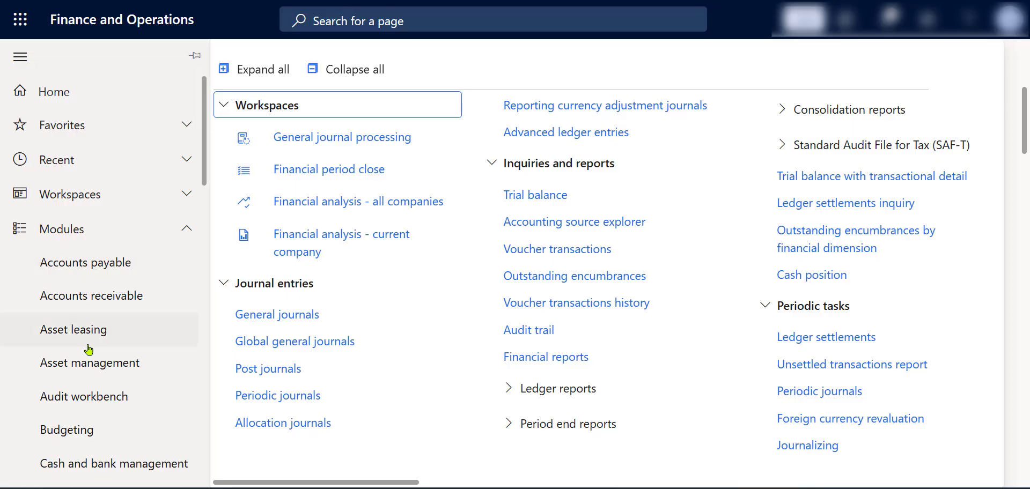
{"action": "scroll", "coordinate": [87, 348], "scroll_direction": "down", "scroll_amount": 3}
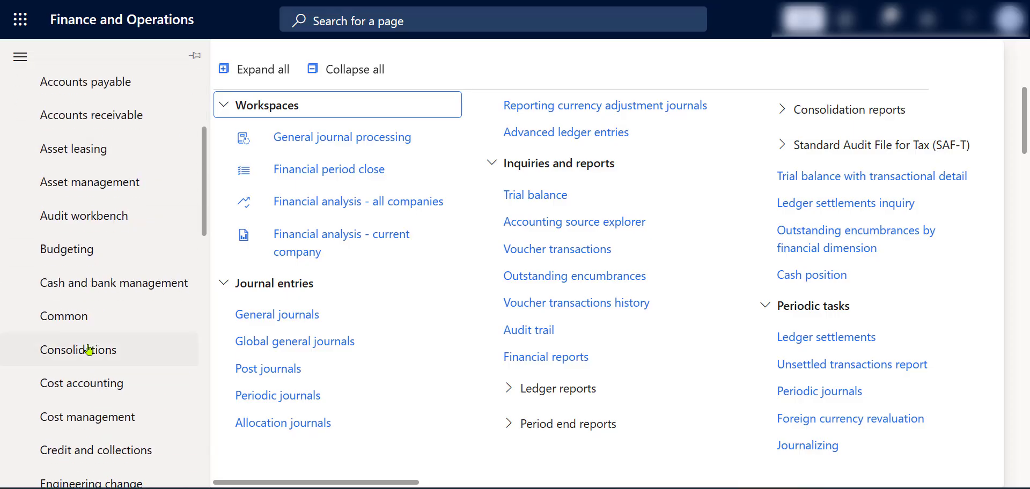
{"action": "scroll", "coordinate": [89, 350], "scroll_direction": "down", "scroll_amount": 3}
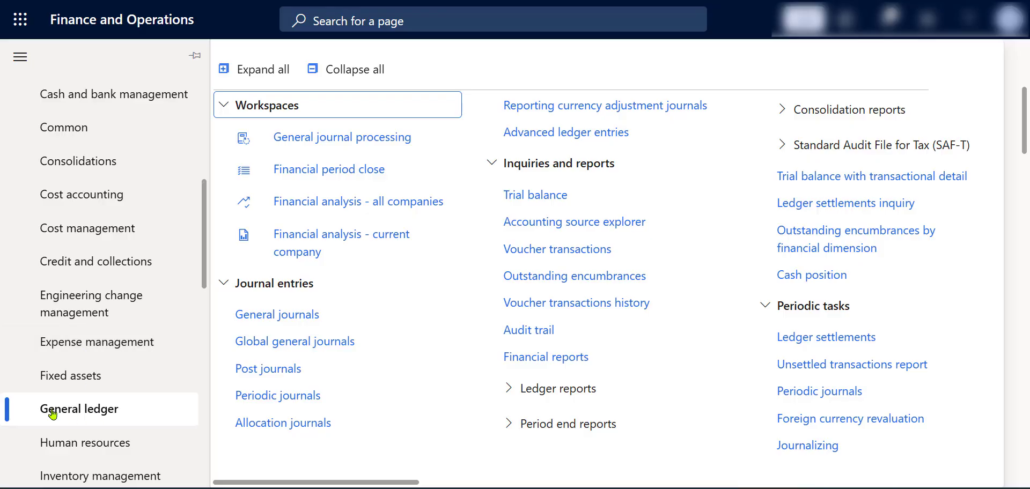
{"action": "scroll", "coordinate": [376, 398], "scroll_direction": "right", "scroll_amount": 5}
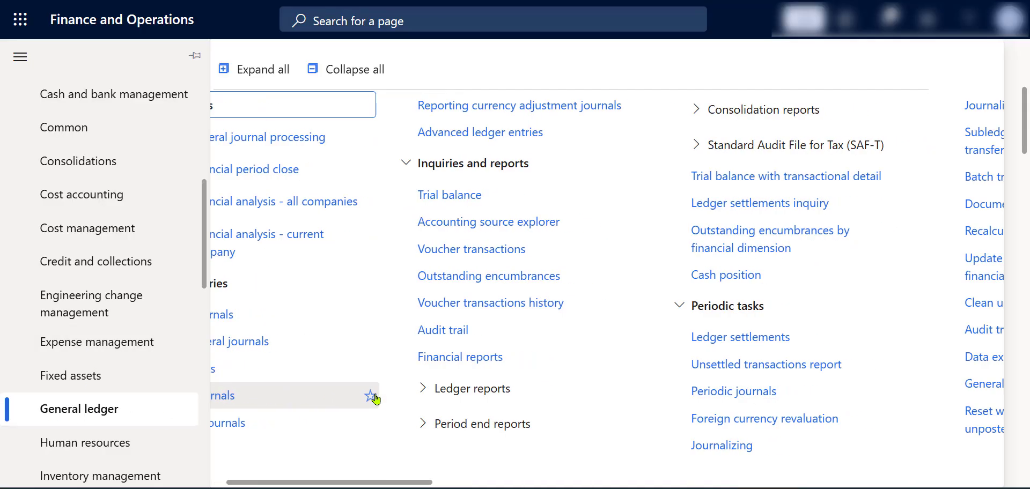
{"action": "scroll", "coordinate": [376, 398], "scroll_direction": "right", "scroll_amount": 1}
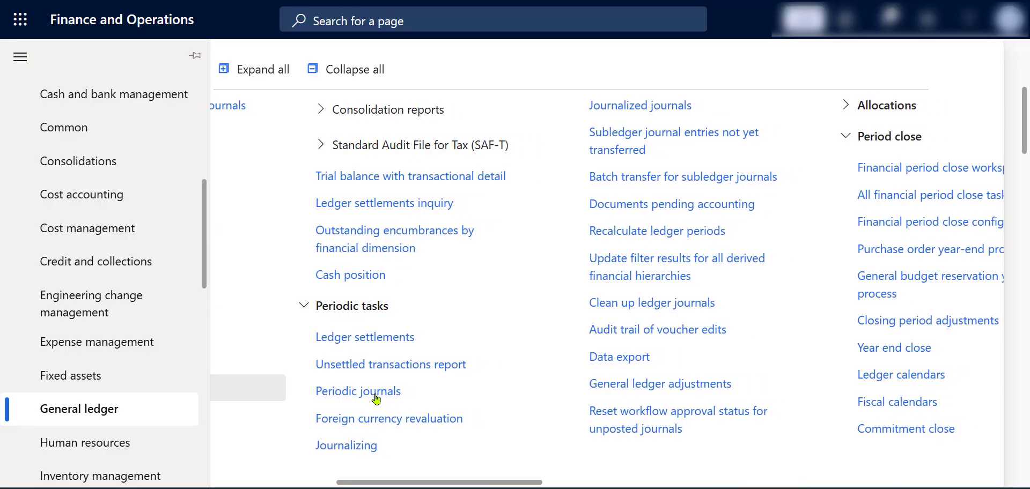
{"action": "scroll", "coordinate": [376, 398], "scroll_direction": "right", "scroll_amount": 7}
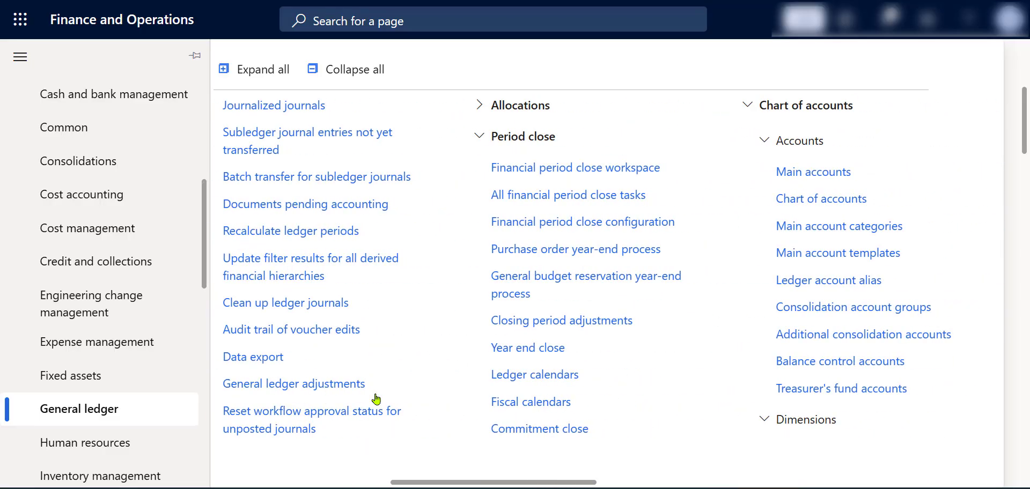
{"action": "scroll", "coordinate": [376, 399], "scroll_direction": "right", "scroll_amount": 6}
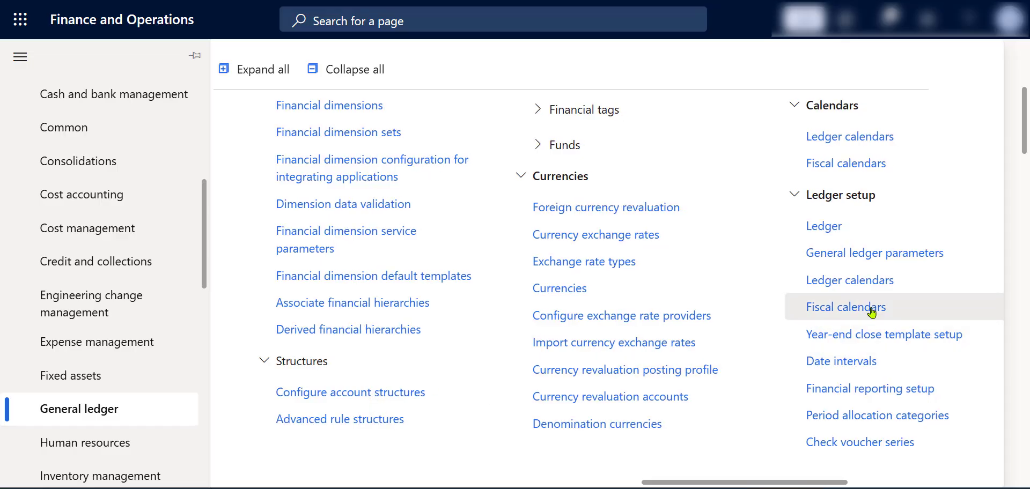
{"action": "scroll", "coordinate": [872, 313], "scroll_direction": "right", "scroll_amount": 3}
{"action": "left_click", "coordinate": [888, 228]}
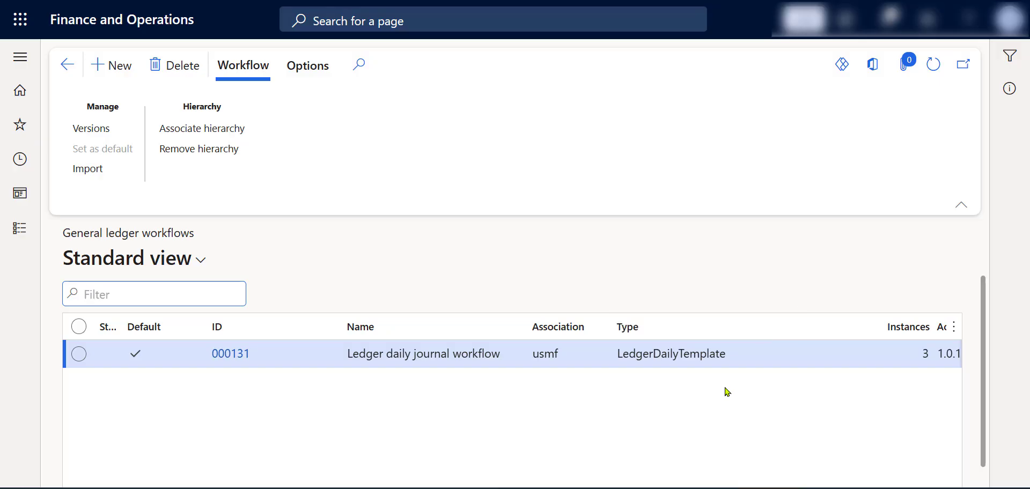
Start a custom alert rule for Workflow configurations covering all fields, with the event Record has been created.
{"action": "scroll", "coordinate": [725, 392], "scroll_direction": "right", "scroll_amount": 1}
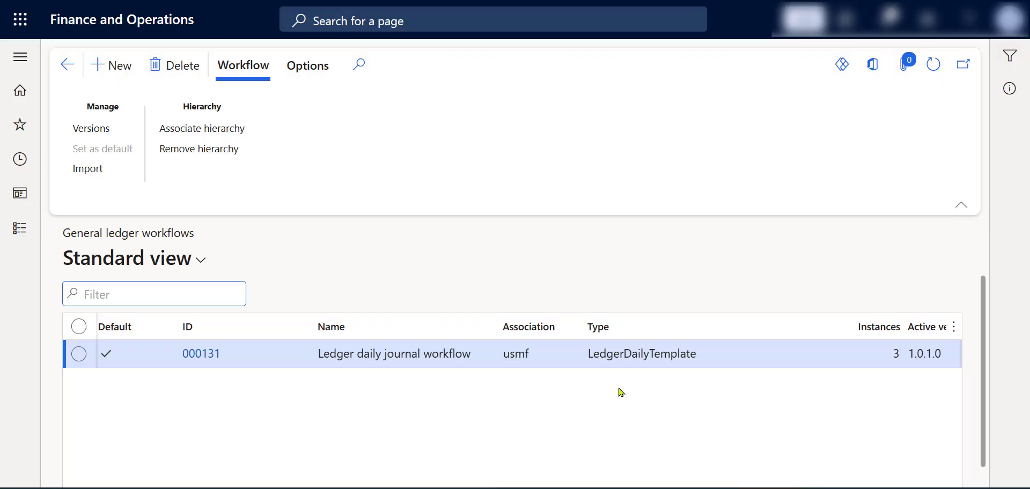
{"action": "left_click", "coordinate": [306, 67]}
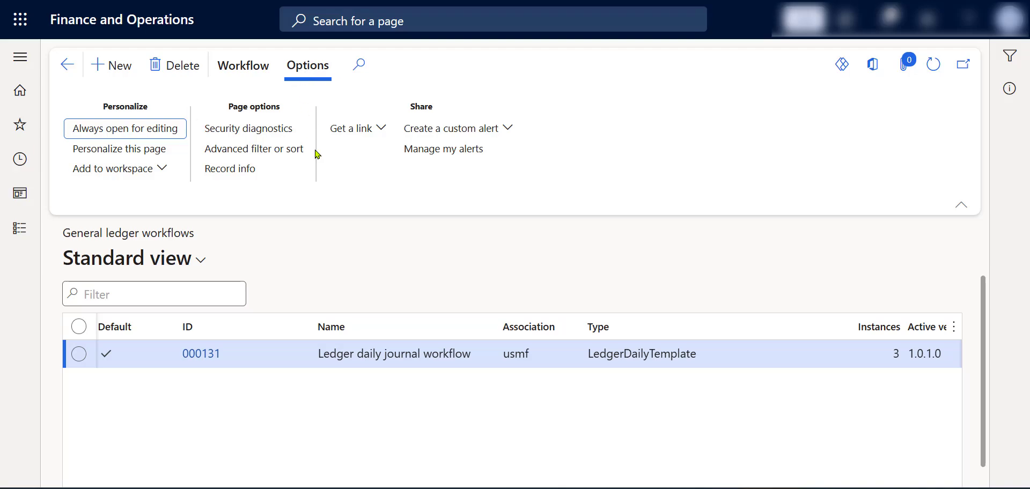
{"action": "left_click", "coordinate": [510, 130]}
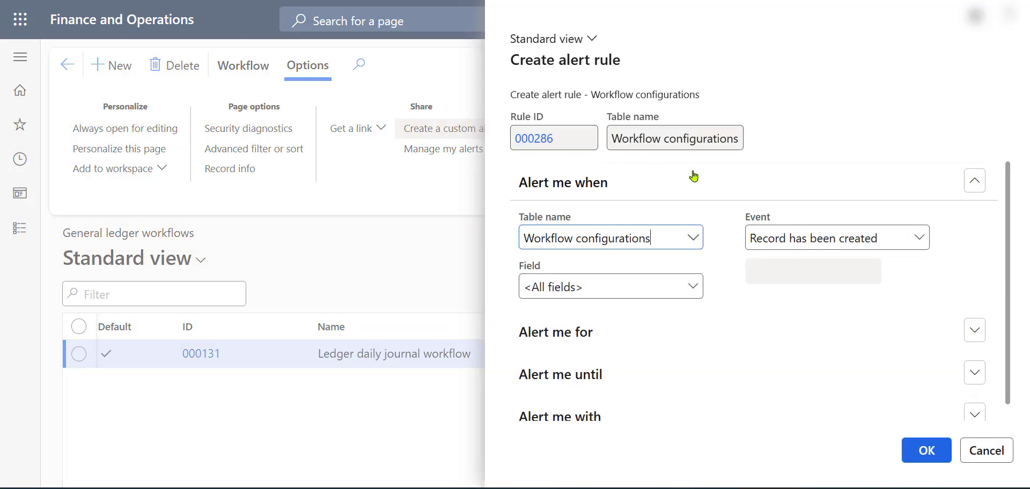
{"action": "left_click", "coordinate": [693, 288]}
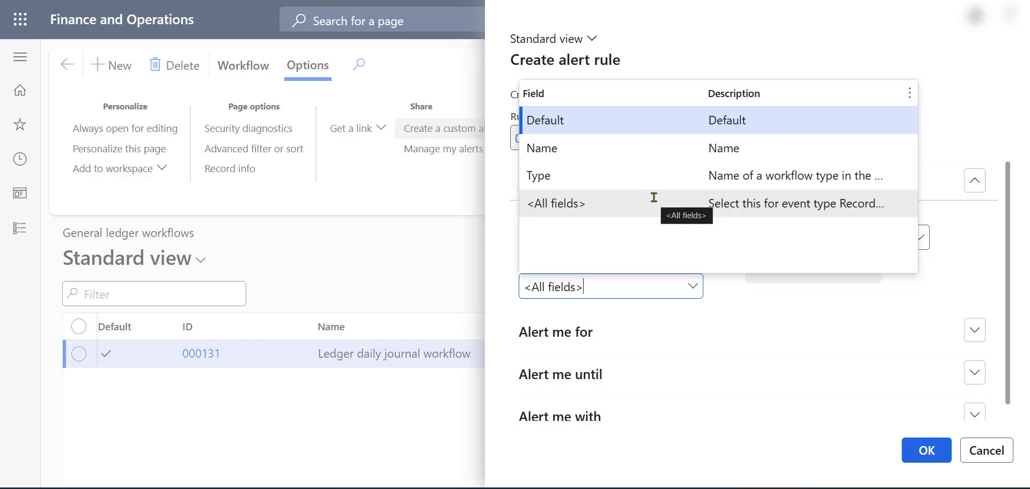
{"action": "left_click", "coordinate": [736, 314]}
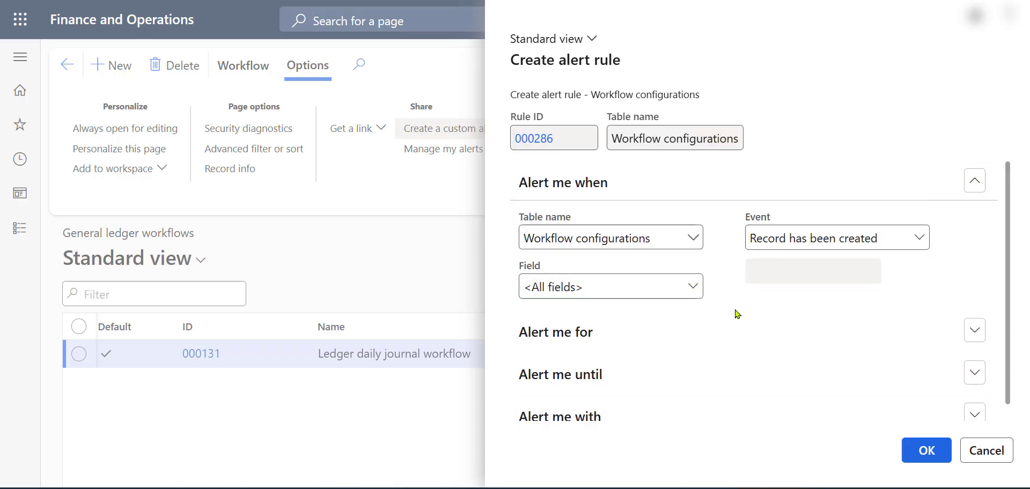
{"action": "left_click", "coordinate": [918, 244]}
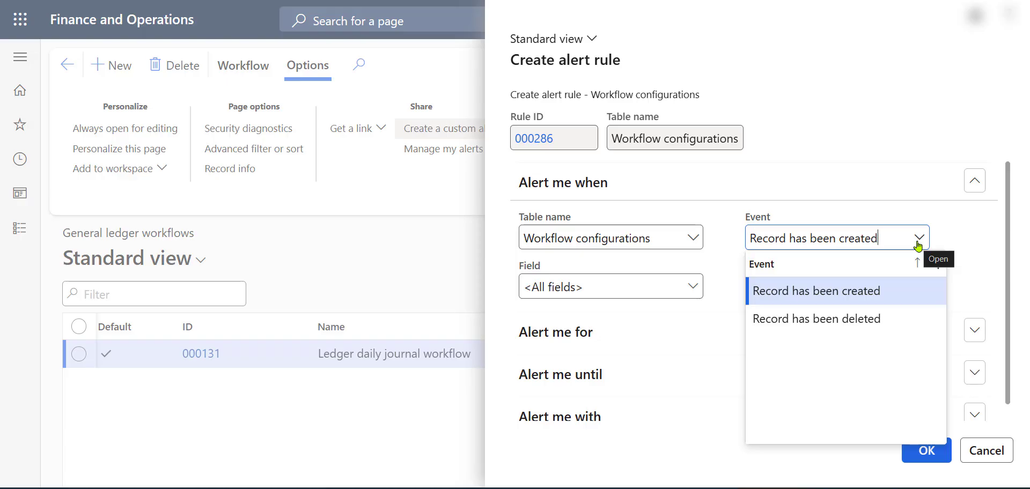
{"action": "left_click", "coordinate": [952, 243]}
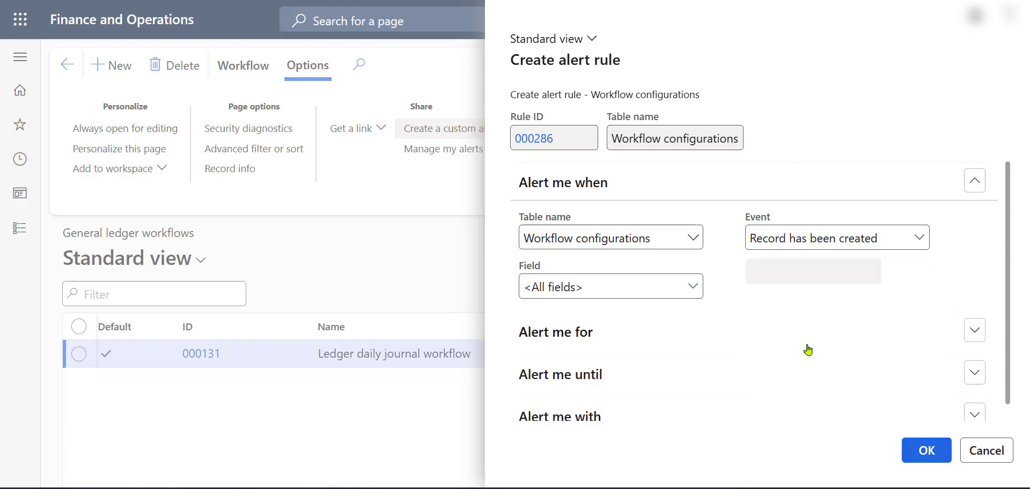
Keep the alert rule organization-wide for all workflow configuration records and leave it with no end date.
{"action": "scroll", "coordinate": [808, 350], "scroll_direction": "down", "scroll_amount": 1}
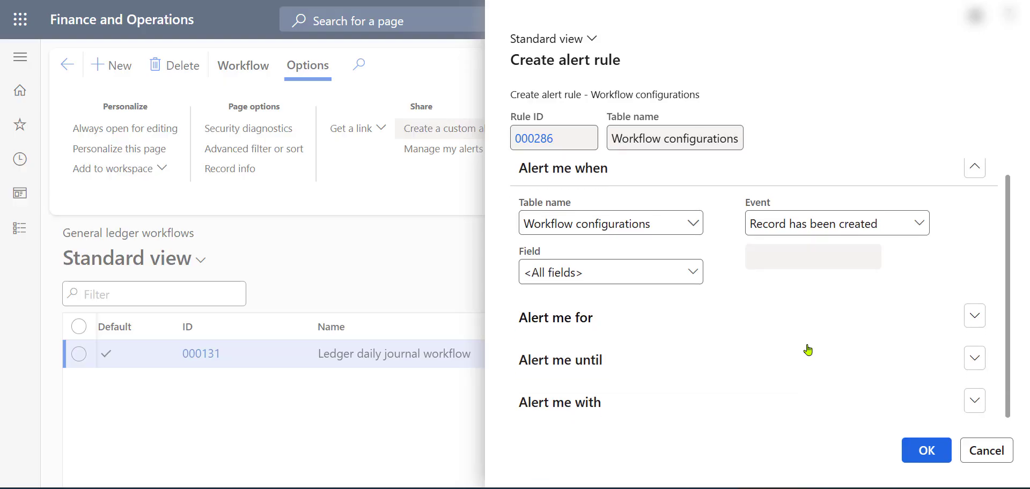
{"action": "left_click", "coordinate": [969, 321]}
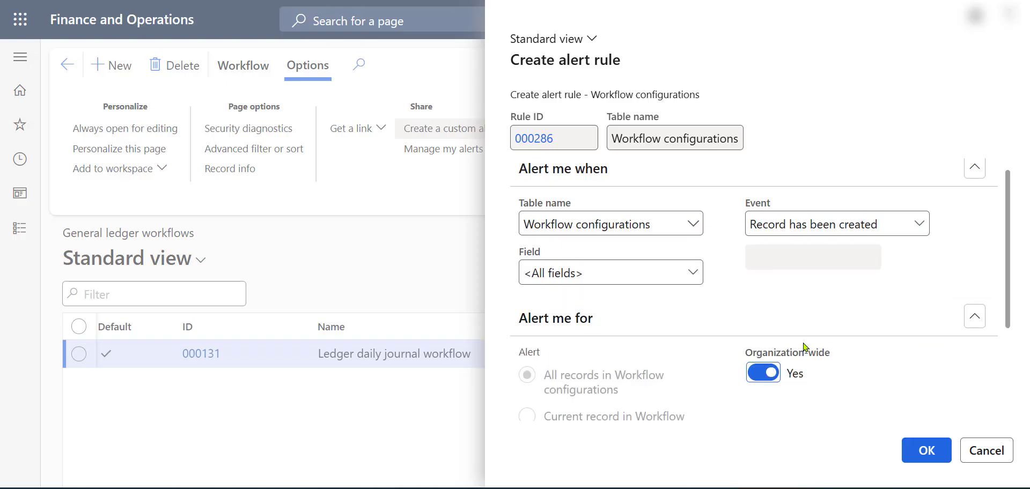
{"action": "scroll", "coordinate": [803, 346], "scroll_direction": "down", "scroll_amount": 3}
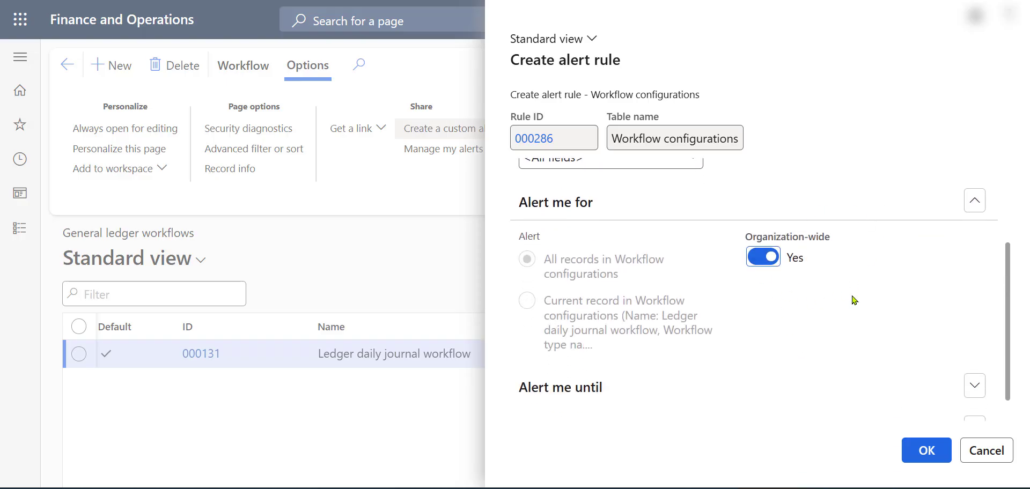
{"action": "scroll", "coordinate": [854, 300], "scroll_direction": "down", "scroll_amount": 1}
{"action": "left_click", "coordinate": [975, 359]}
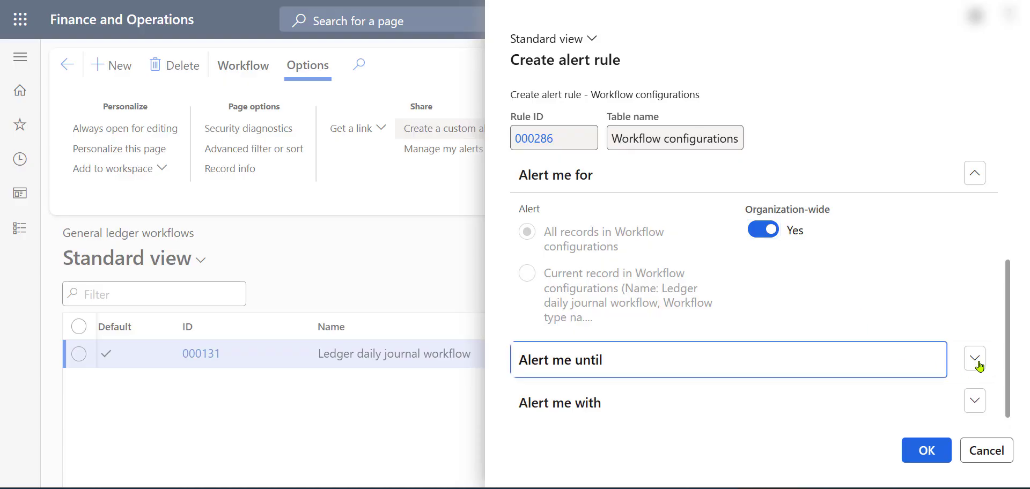
{"action": "scroll", "coordinate": [839, 382], "scroll_direction": "down", "scroll_amount": 2}
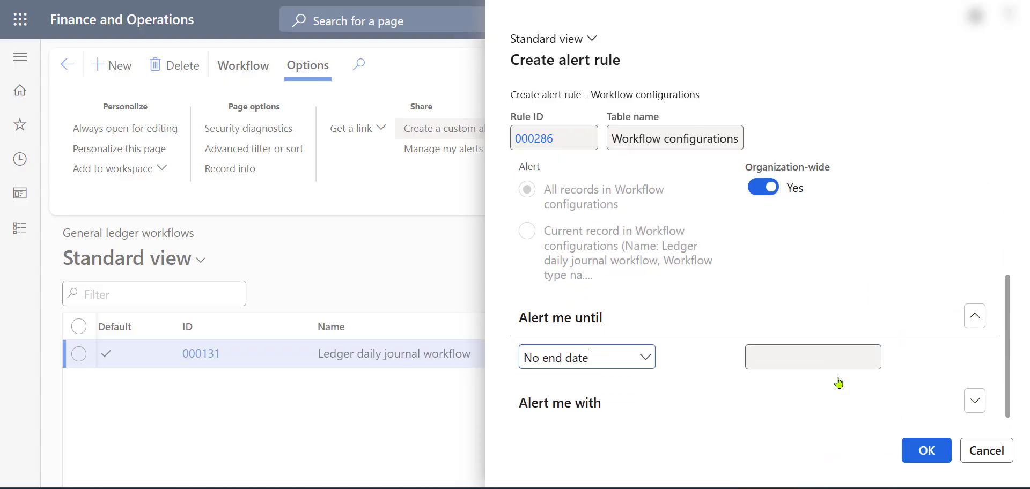
{"action": "left_click", "coordinate": [640, 361]}
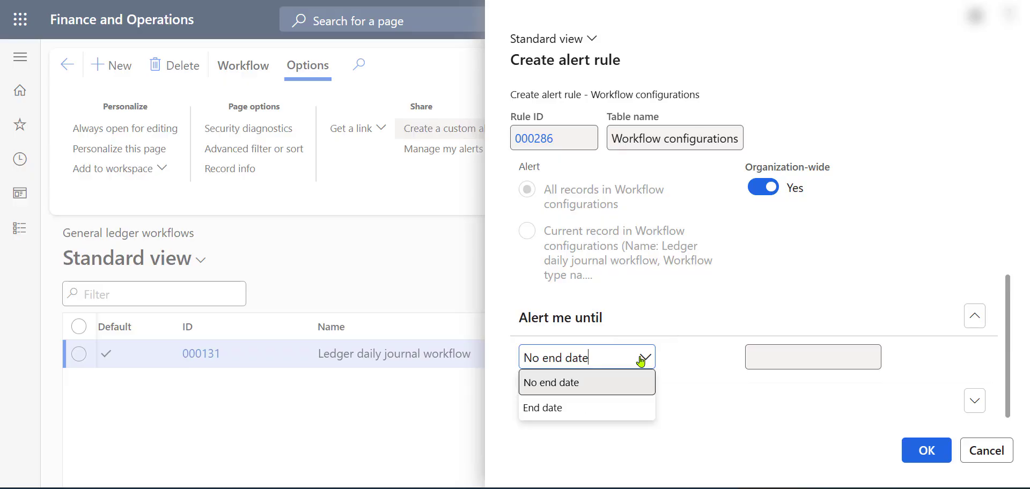
{"action": "left_click", "coordinate": [641, 362]}
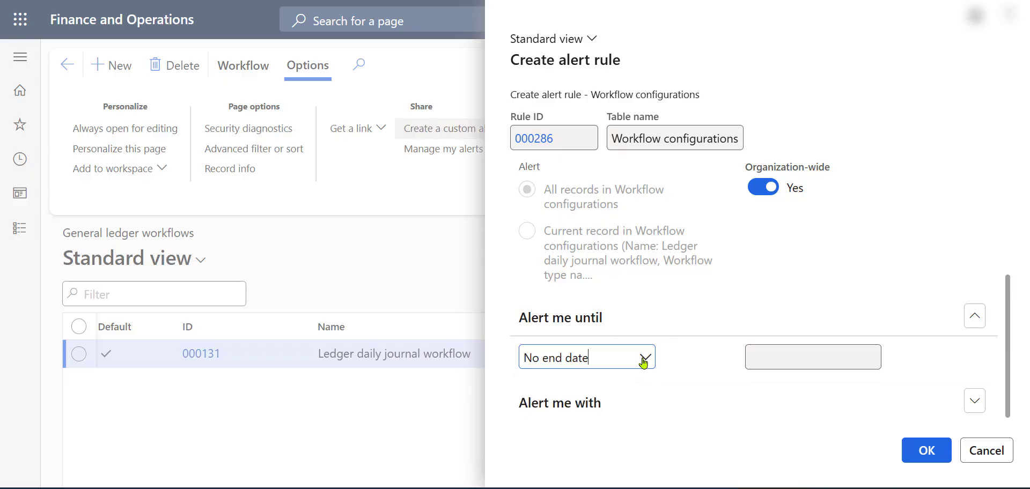
Keep the default alert subject with email and external sending off, and create the alert rule.
{"action": "left_click", "coordinate": [656, 408]}
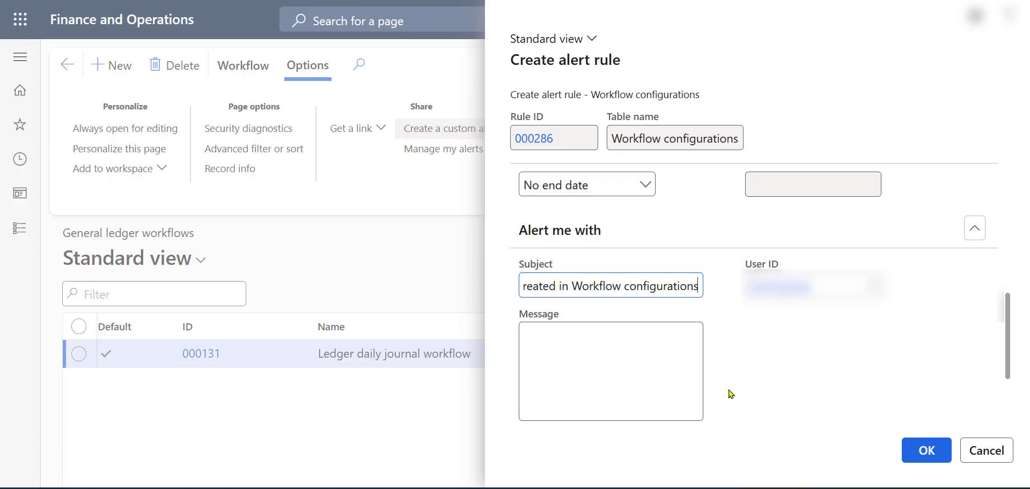
{"action": "scroll", "coordinate": [739, 405], "scroll_direction": "down", "scroll_amount": 2}
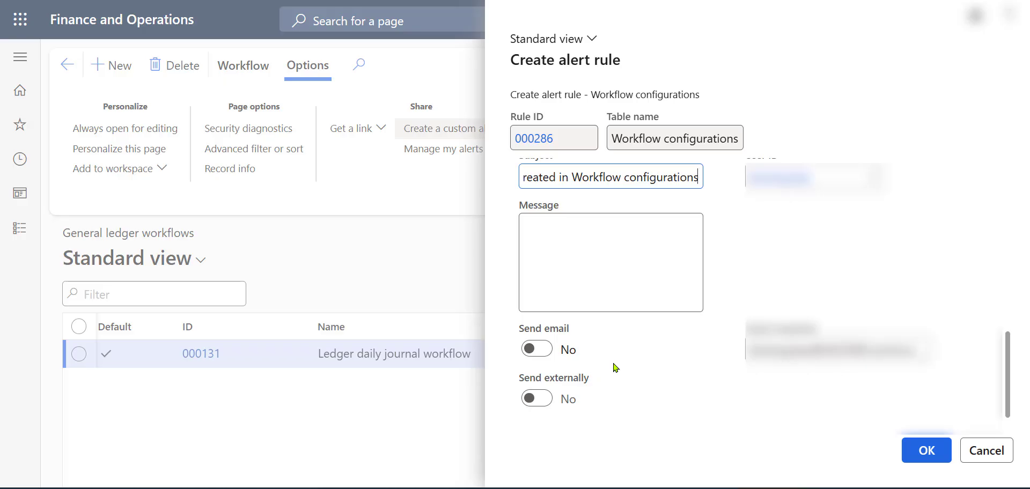
{"action": "left_click", "coordinate": [648, 389]}
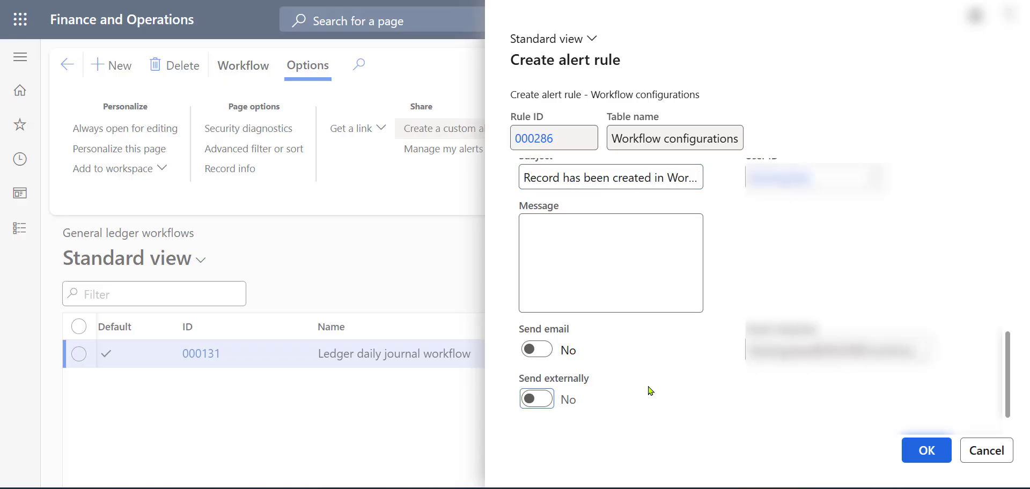
{"action": "left_click", "coordinate": [915, 457]}
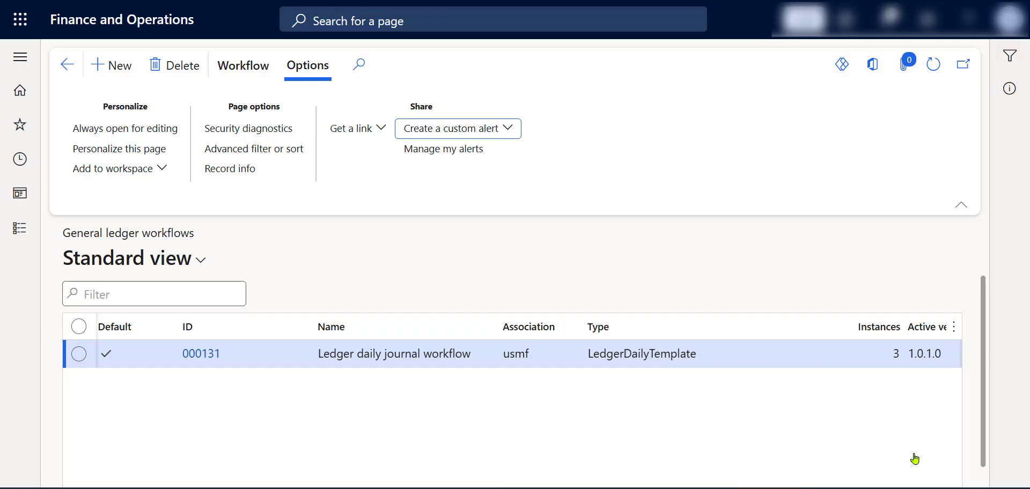
In the workflow user options, enable notifications to the Action Center, set the line item notification type to Individual, and return to the home page.
{"action": "left_click", "coordinate": [935, 36]}
{"action": "left_click", "coordinate": [954, 56]}
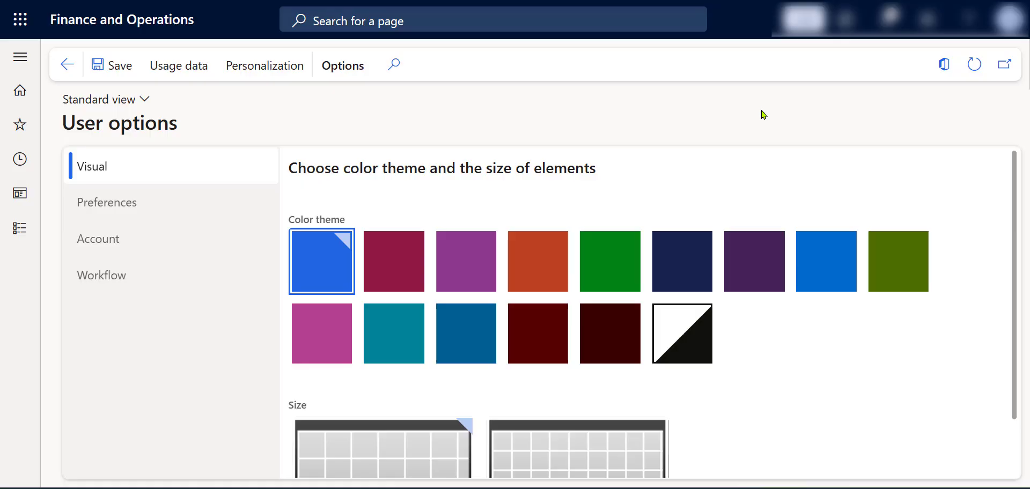
{"action": "left_click", "coordinate": [134, 288]}
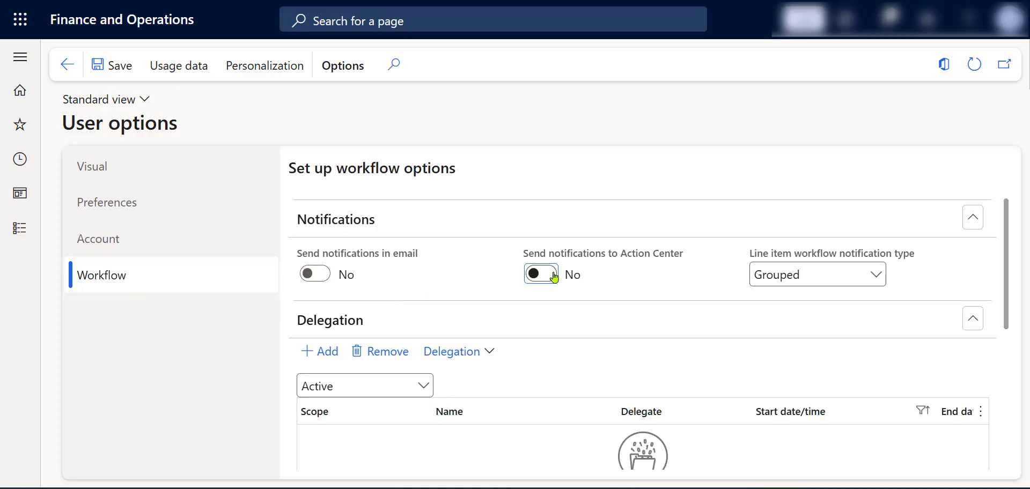
{"action": "left_click", "coordinate": [539, 275]}
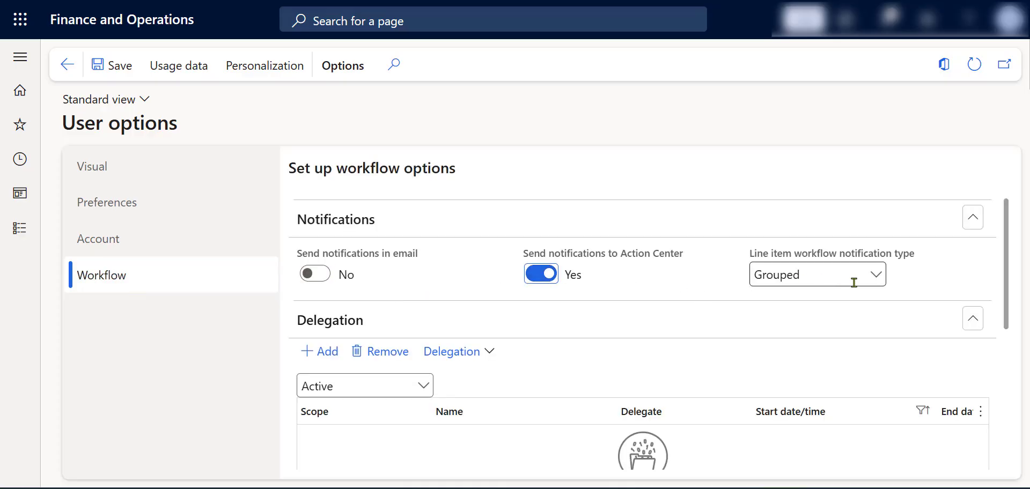
{"action": "left_click", "coordinate": [875, 275]}
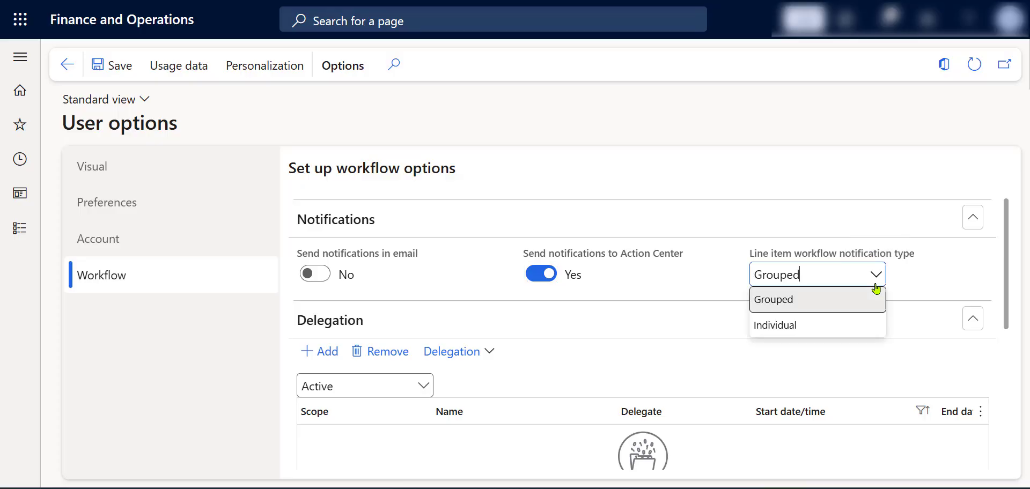
{"action": "left_click", "coordinate": [810, 325]}
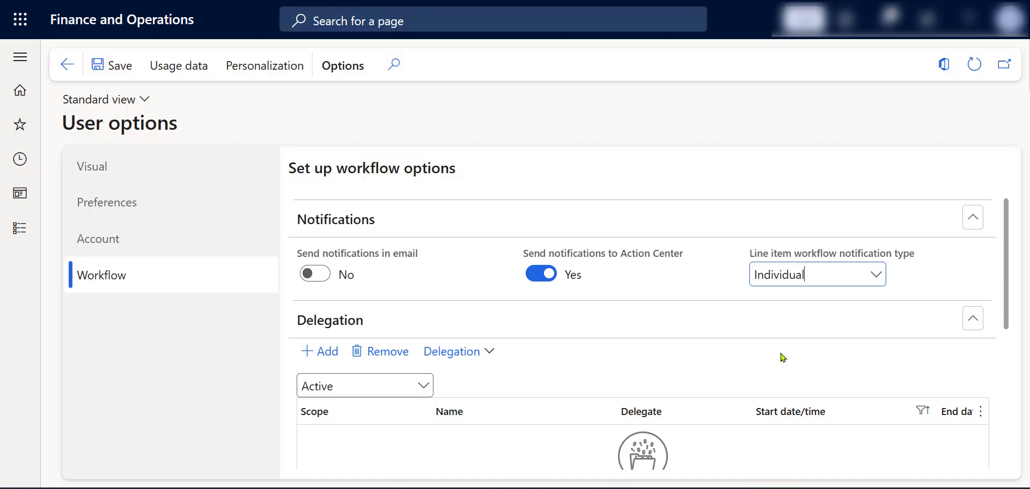
{"action": "left_click", "coordinate": [148, 36]}
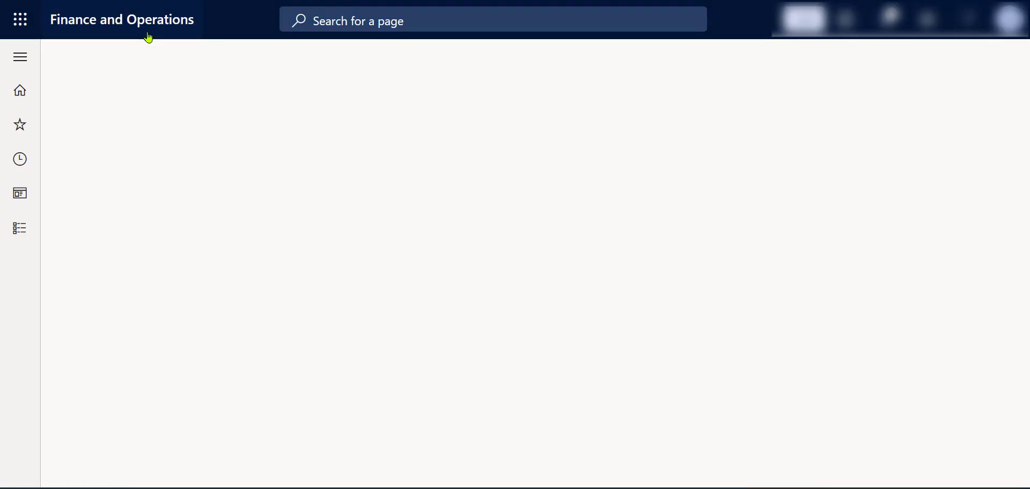